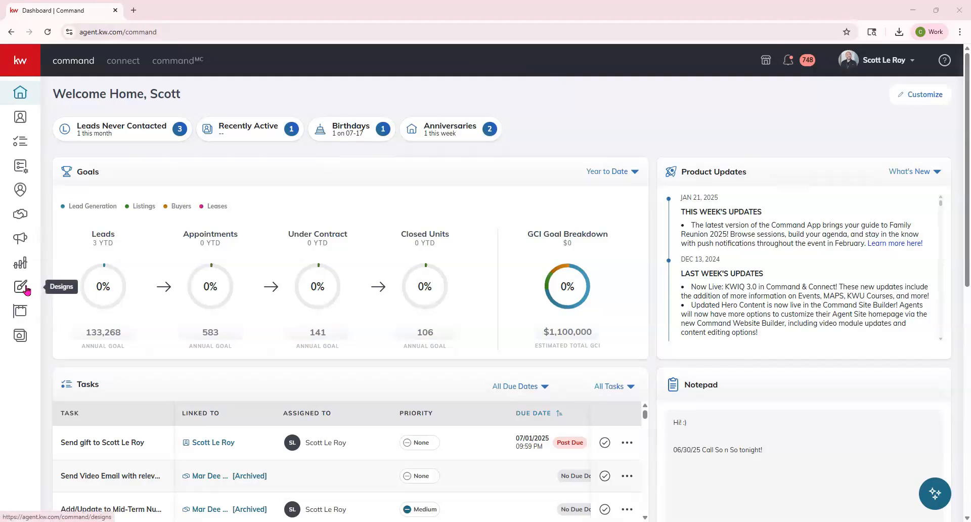
# Start a new Social design from the Designs area without importing listing photos or text
pyautogui.click(26, 289)
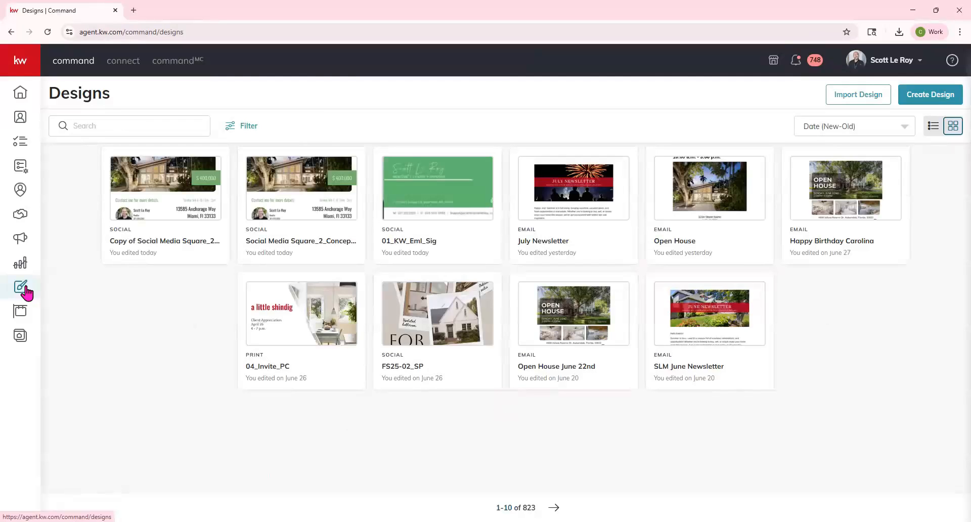
pyautogui.click(944, 102)
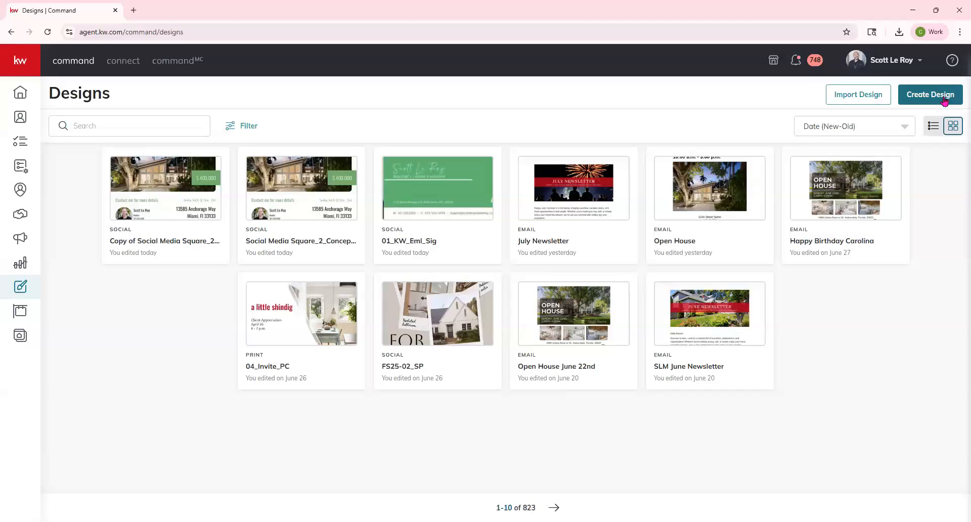
pyautogui.click(944, 101)
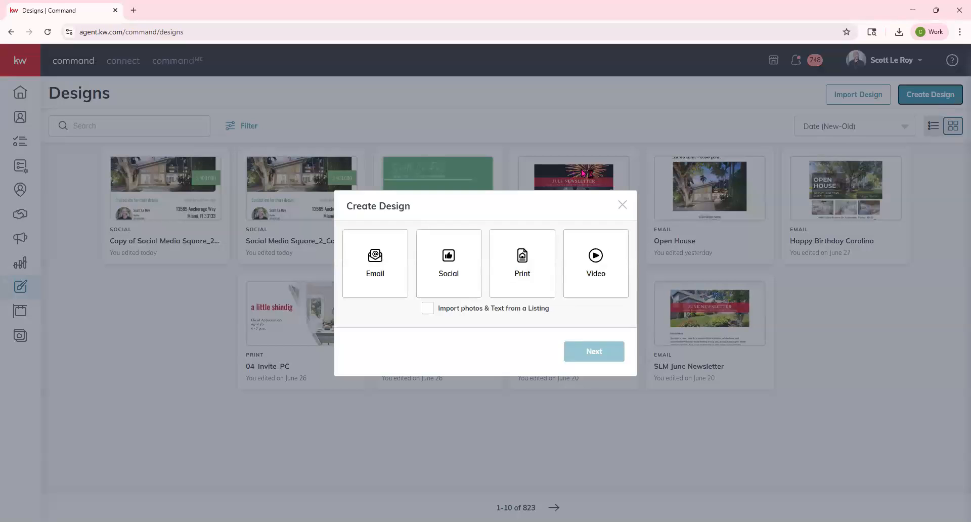
pyautogui.click(457, 283)
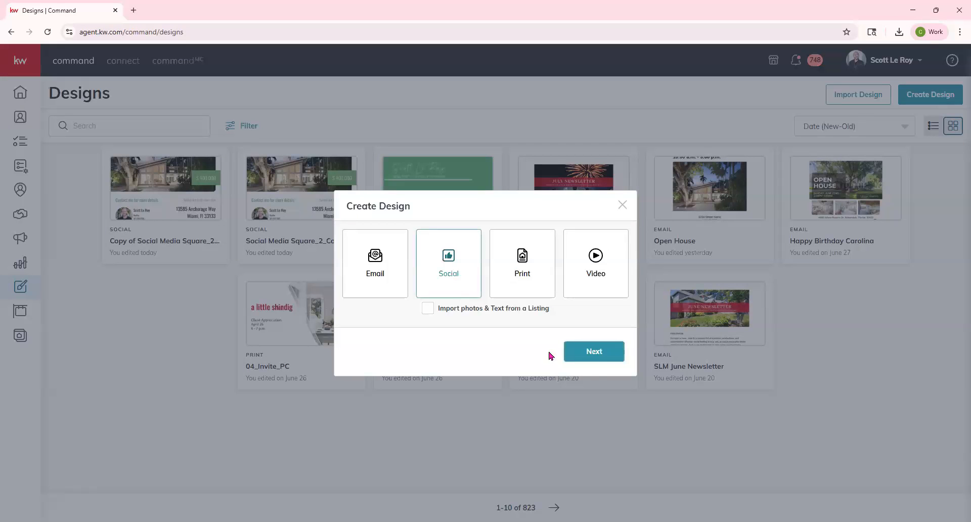
pyautogui.click(594, 359)
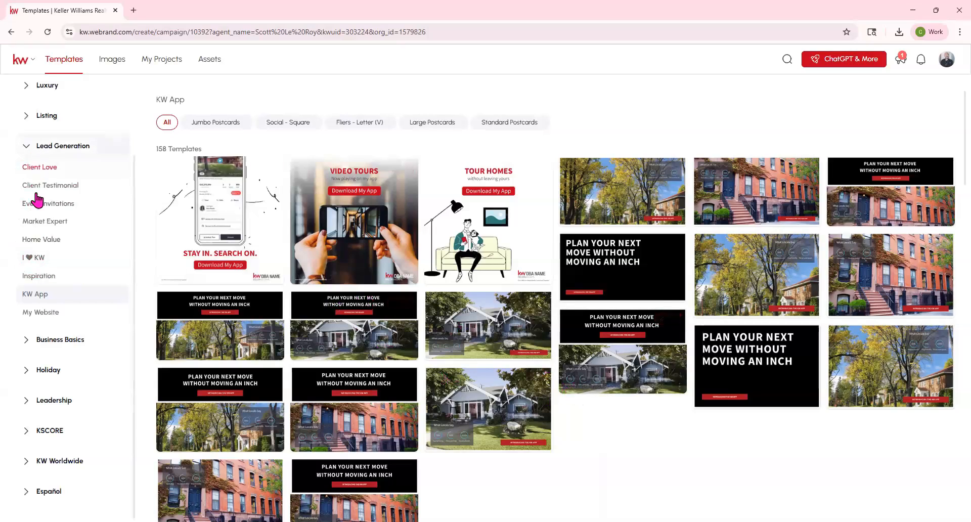
# Examine the KW App template collection under Lead Generation
pyautogui.click(28, 147)
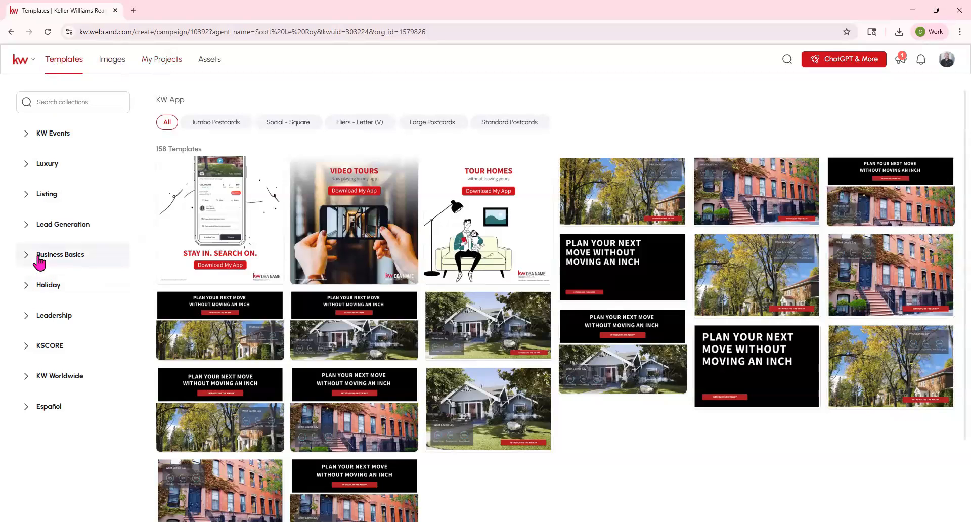
pyautogui.click(29, 225)
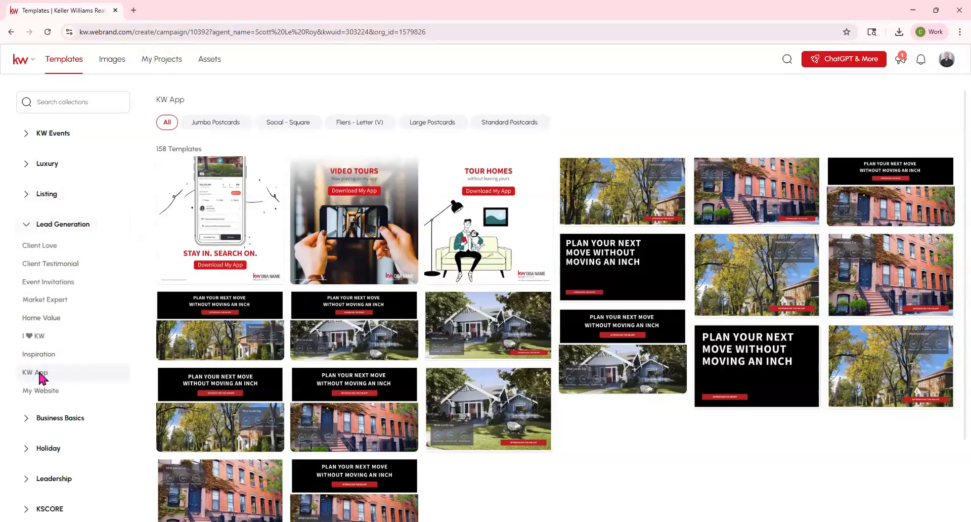
pyautogui.scroll(-2, 511, 355)
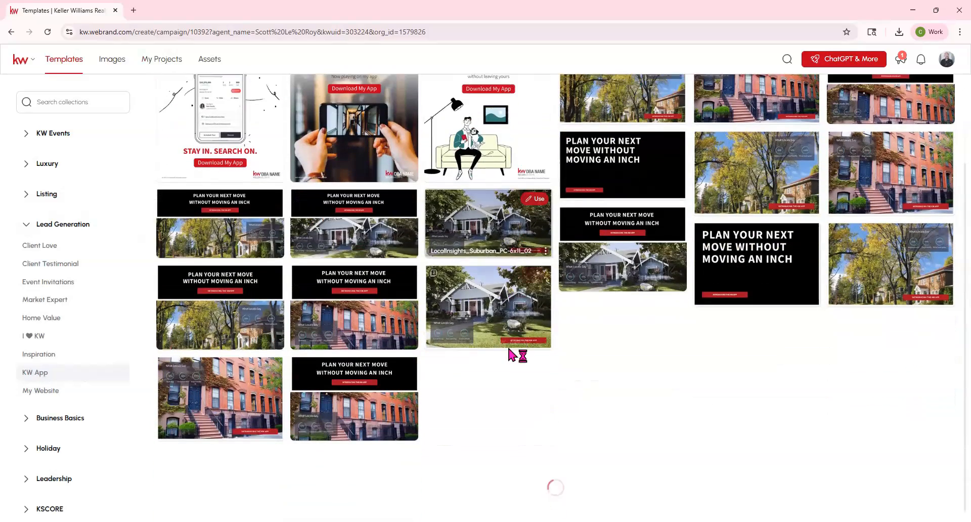
pyautogui.scroll(2, 511, 354)
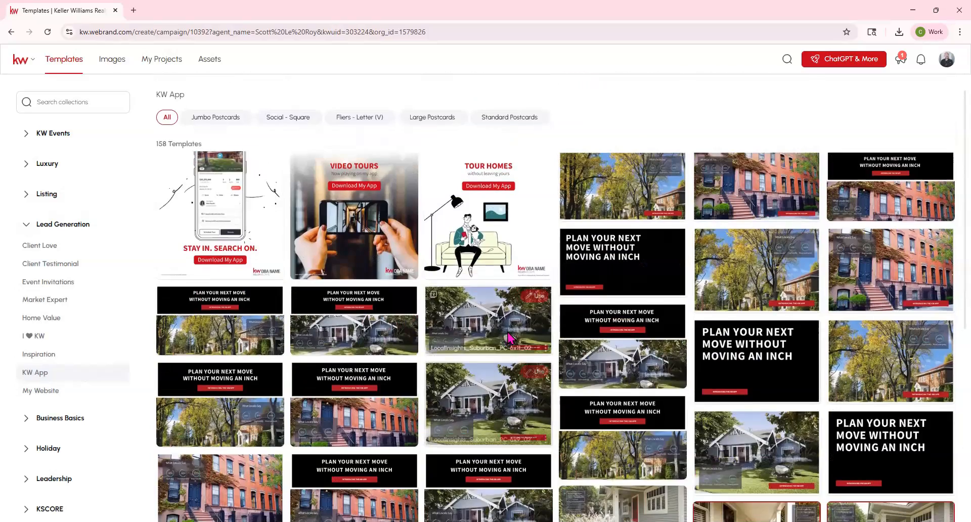
pyautogui.scroll(-7, 510, 338)
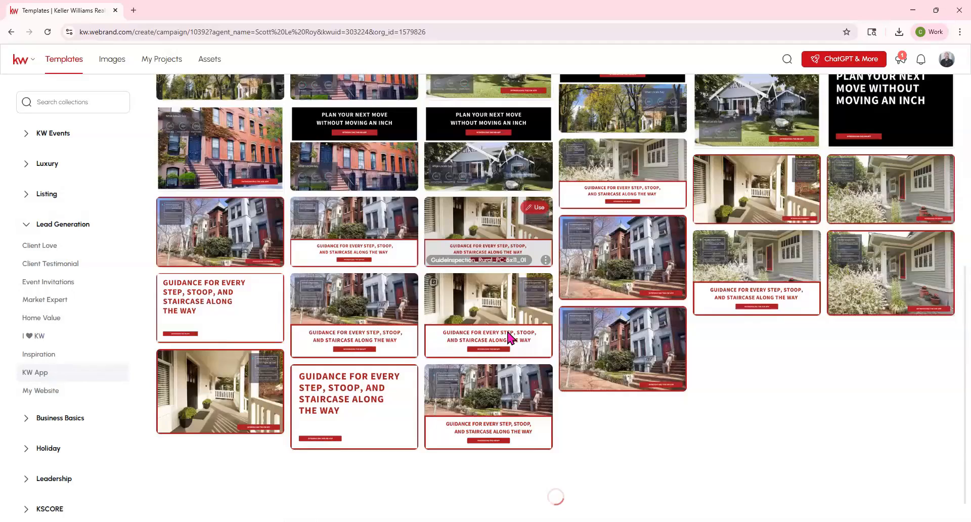
pyautogui.scroll(-4, 510, 337)
pyautogui.scroll(-5, 510, 338)
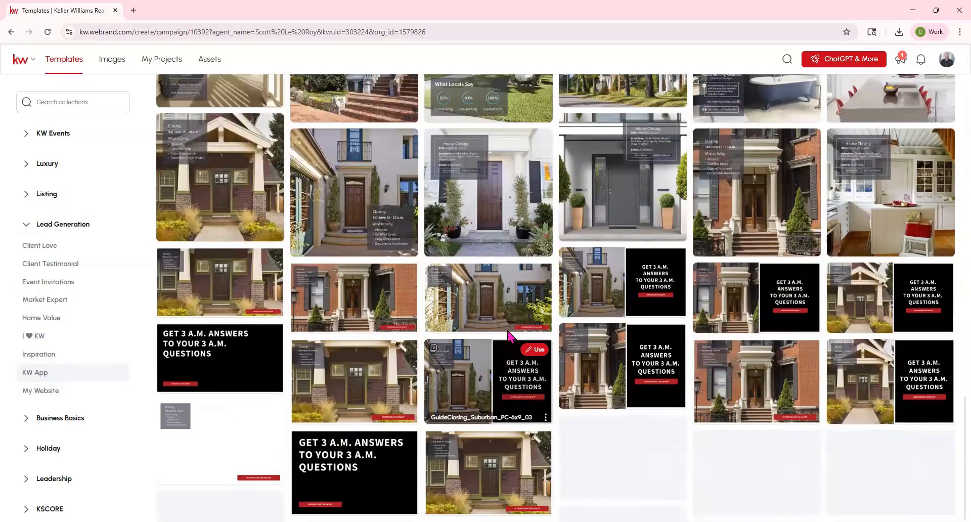
pyautogui.scroll(6, 510, 338)
pyautogui.scroll(5, 282, 155)
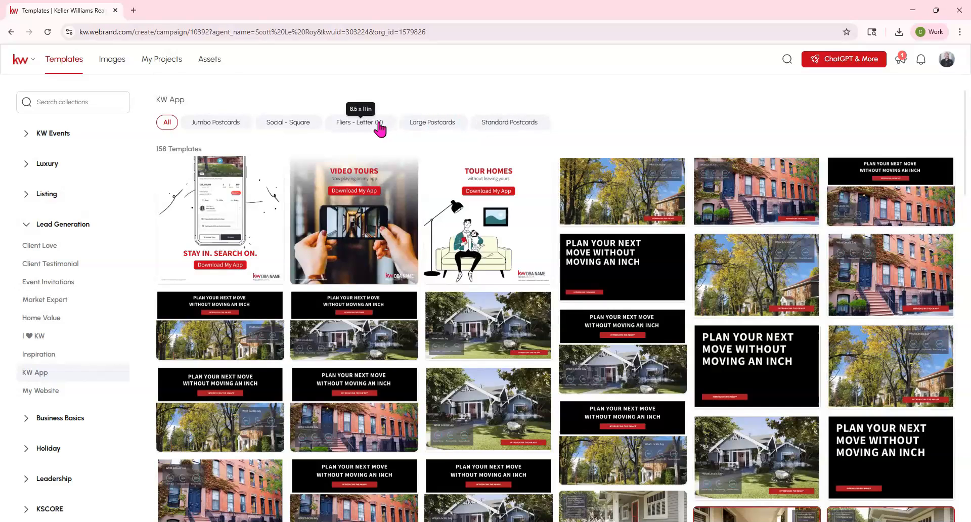
# Filter the KW App templates to the Social - Square format and open the Video Tours template for editing
pyautogui.click(290, 123)
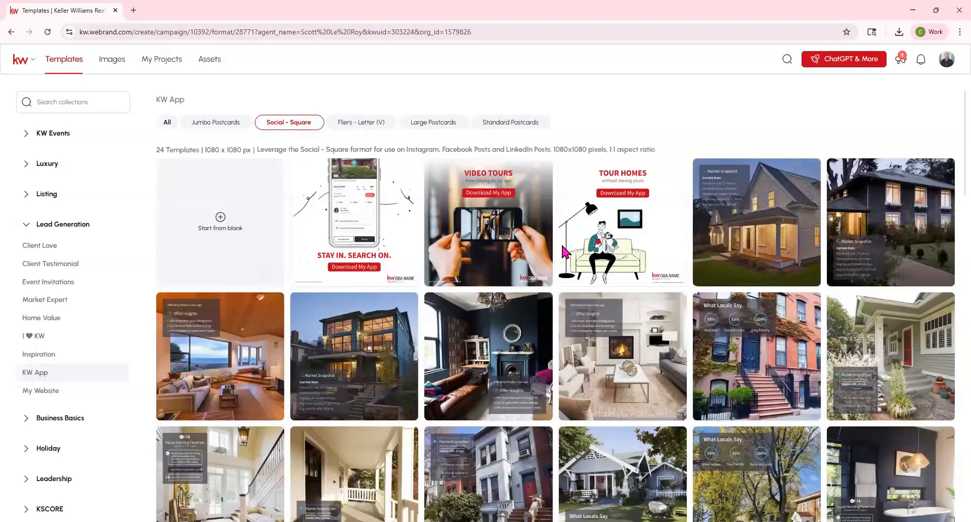
pyautogui.scroll(-7, 565, 252)
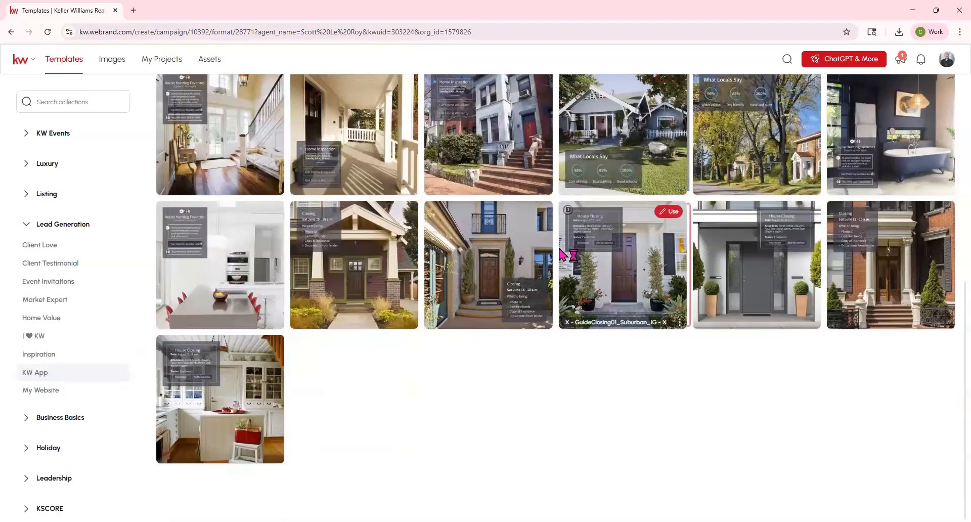
pyautogui.scroll(7, 563, 254)
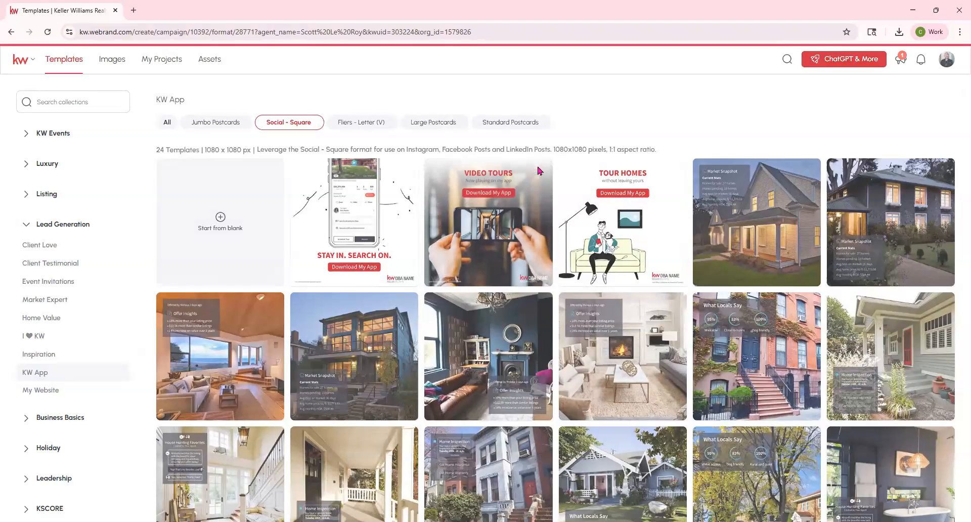
pyautogui.click(540, 171)
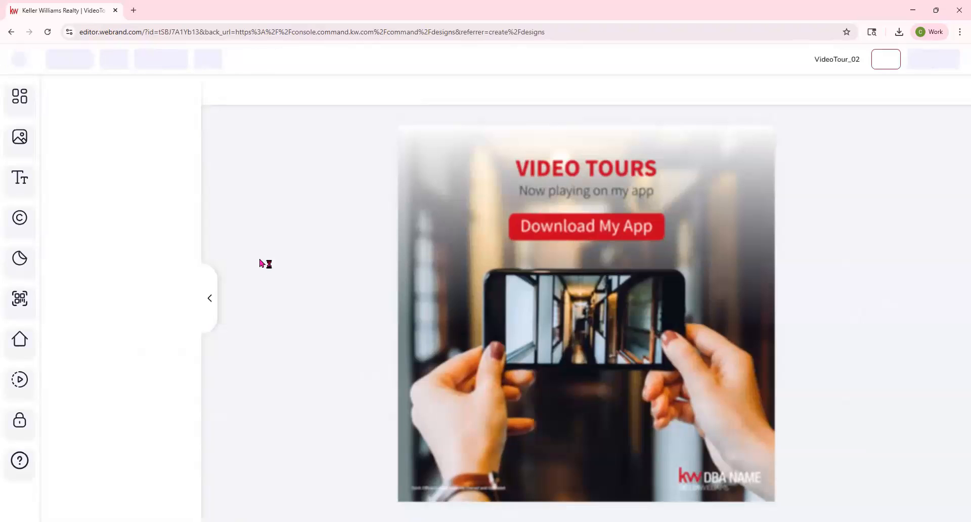
pyautogui.moveTo(79, 32); pyautogui.dragTo(122, 36)
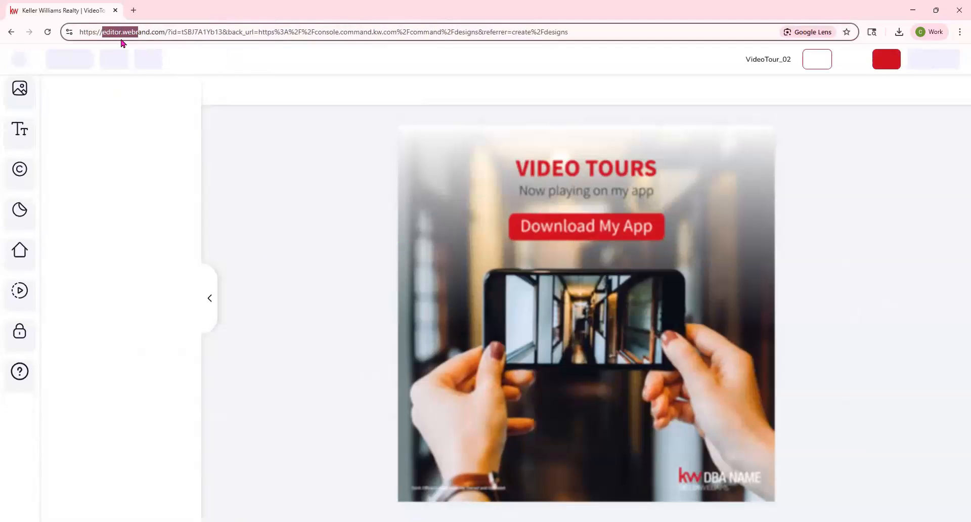
pyautogui.click(278, 162)
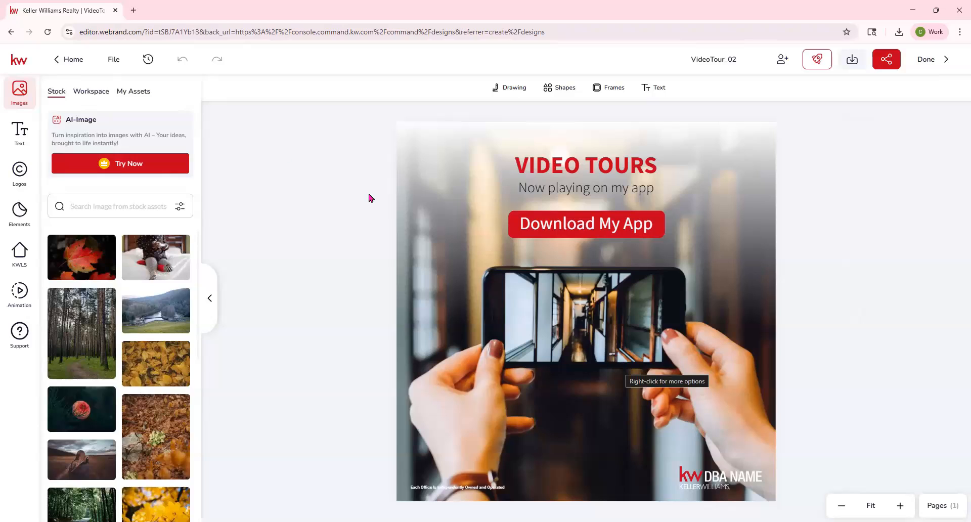
# Load agent.kw.com in a new browser tab and open the Websites settings
pyautogui.click(134, 10)
pyautogui.write('a')
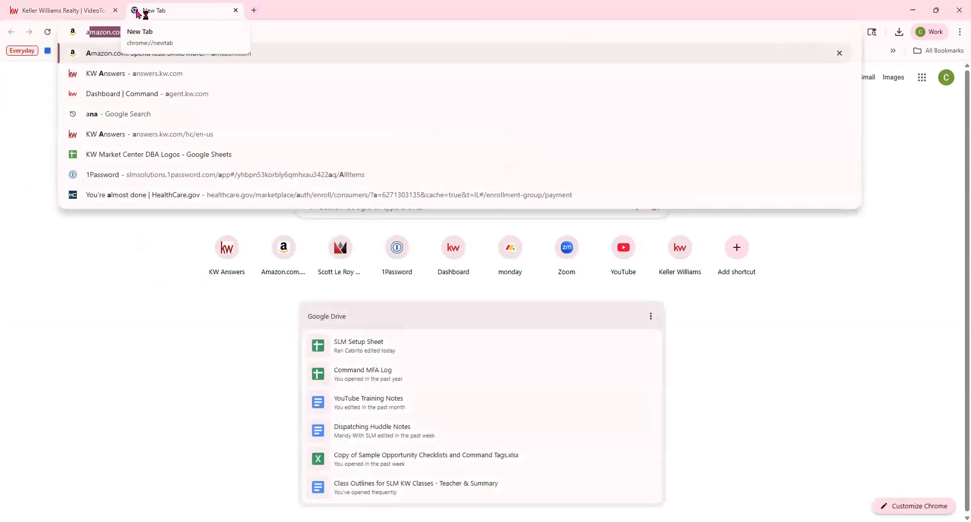
pyautogui.write('gent.kw.com')
pyautogui.press('Return')
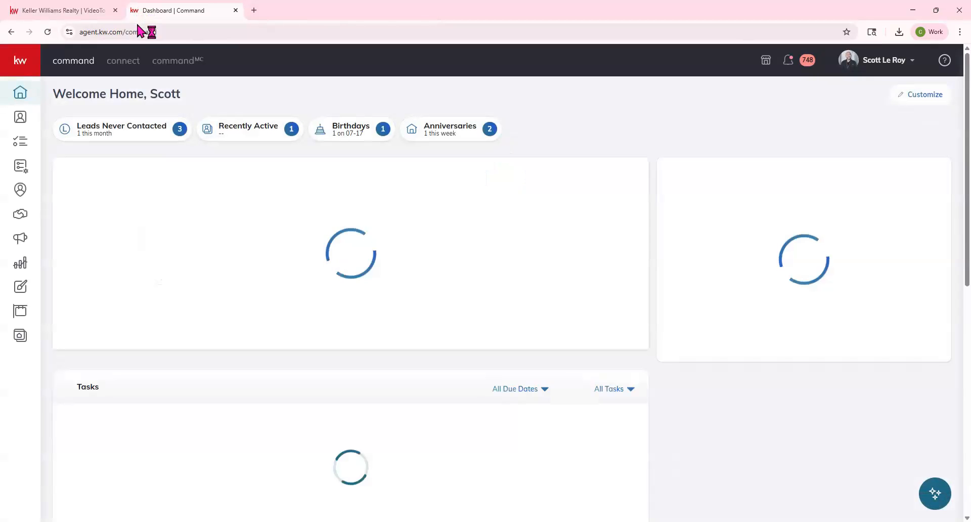
pyautogui.click(19, 338)
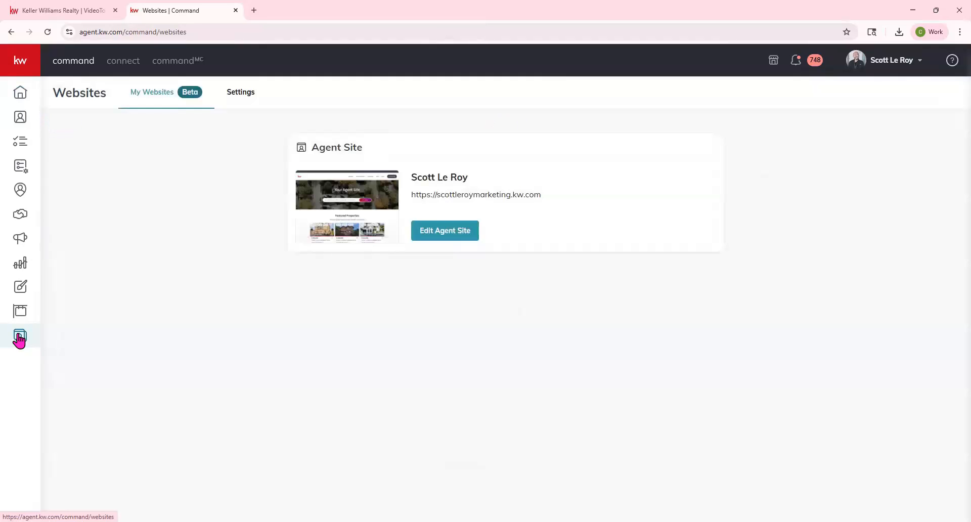
pyautogui.click(233, 95)
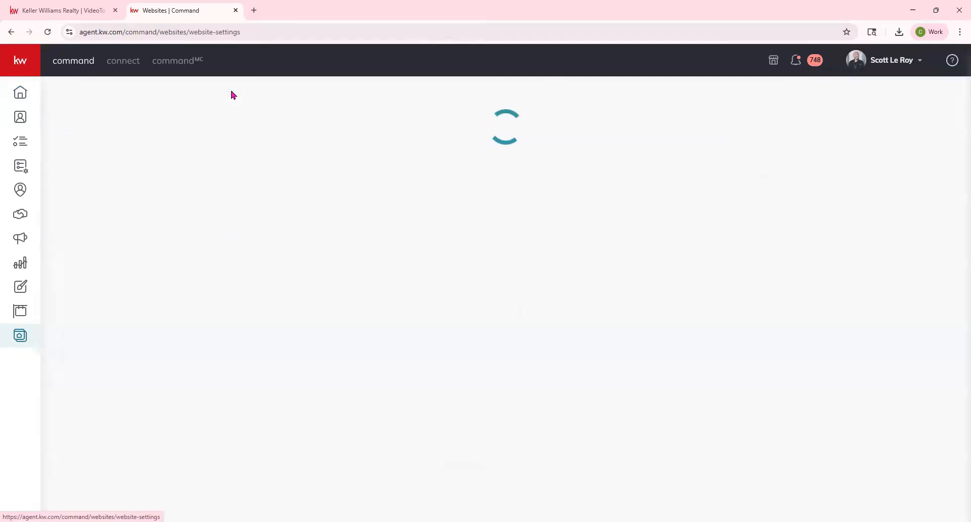
# Copy the agent's App URL from the App URL Settings section
pyautogui.scroll(-4, 299, 242)
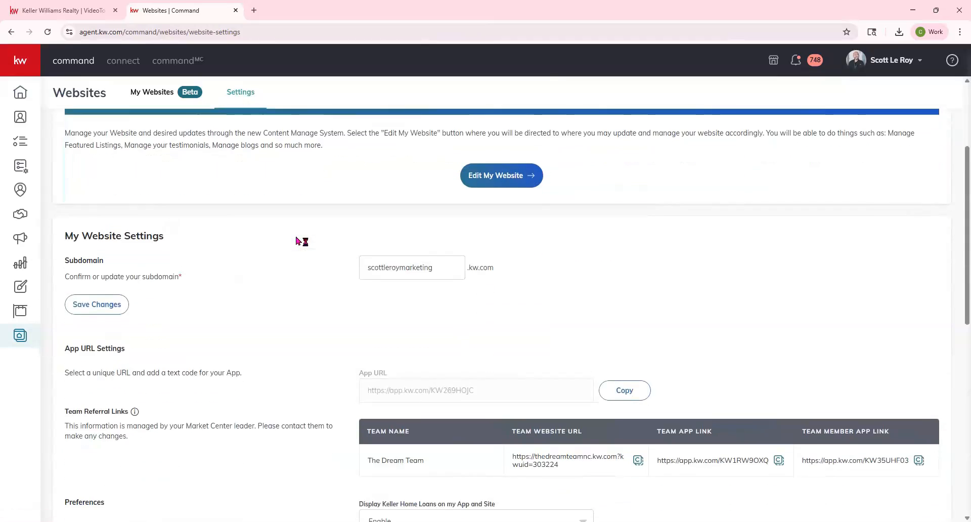
pyautogui.moveTo(64, 299); pyautogui.dragTo(138, 304)
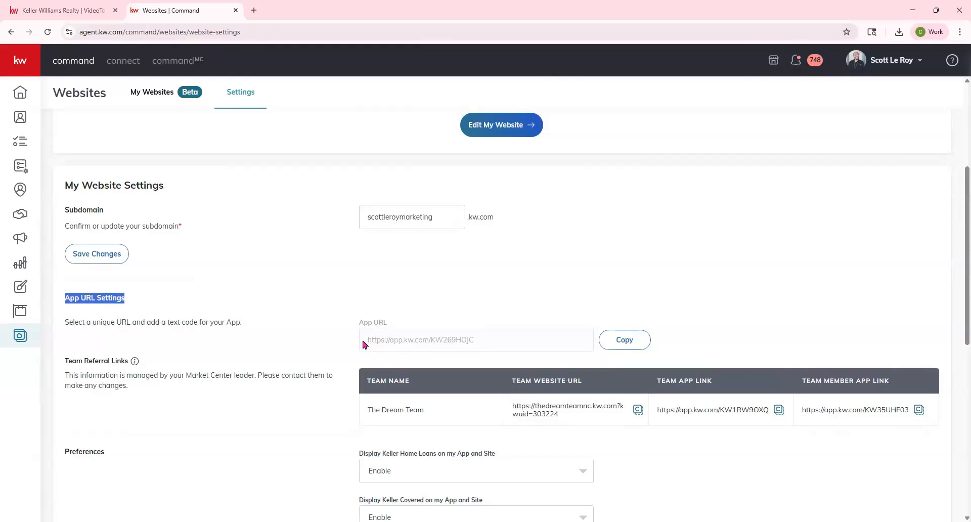
pyautogui.click(640, 344)
pyautogui.click(625, 341)
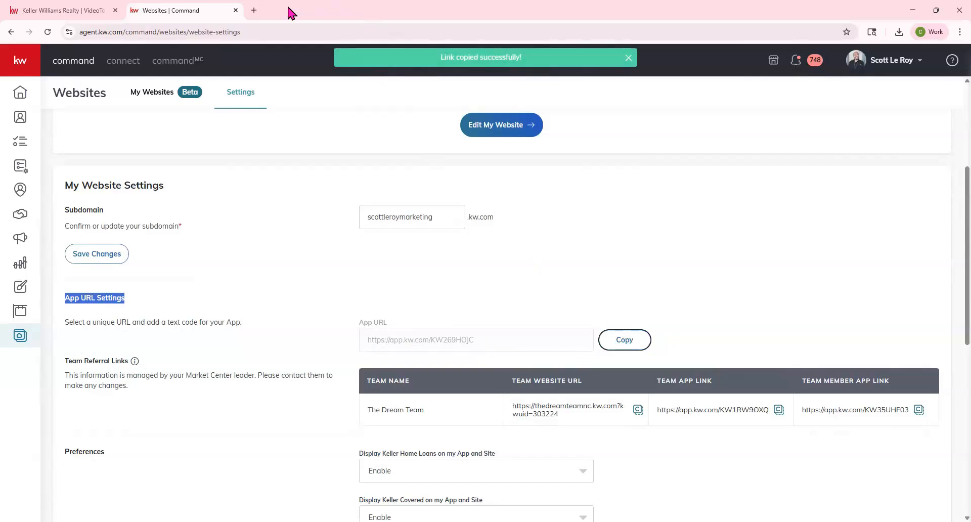
# Open the QRCode Monkey generator website in another new browser tab
pyautogui.click(257, 9)
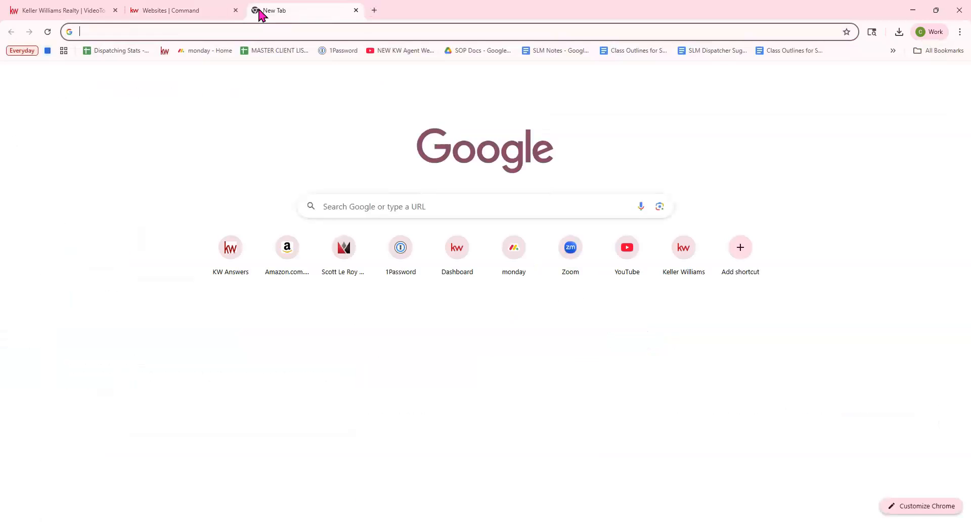
pyautogui.write('1r')
pyautogui.press('BackSpace')
pyautogui.press('BackSpace')
pyautogui.write('qr')
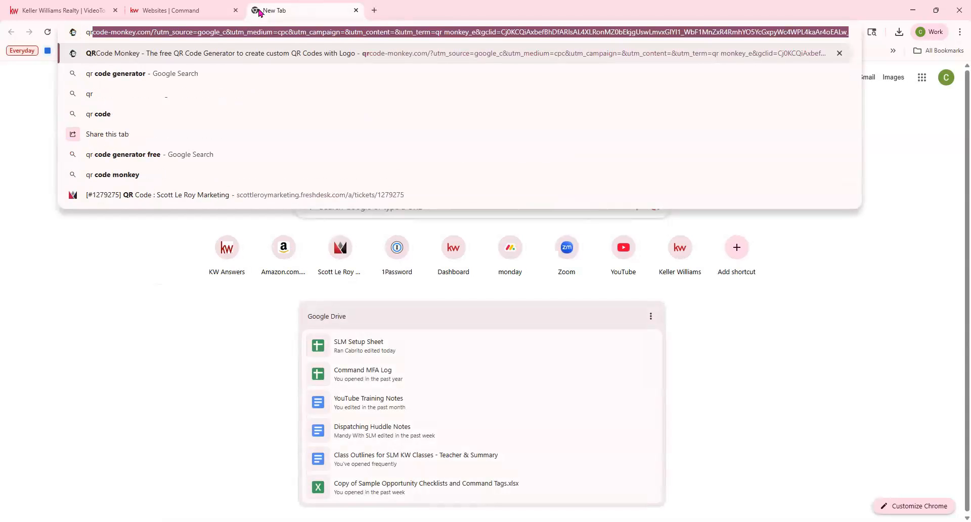
pyautogui.press('Return')
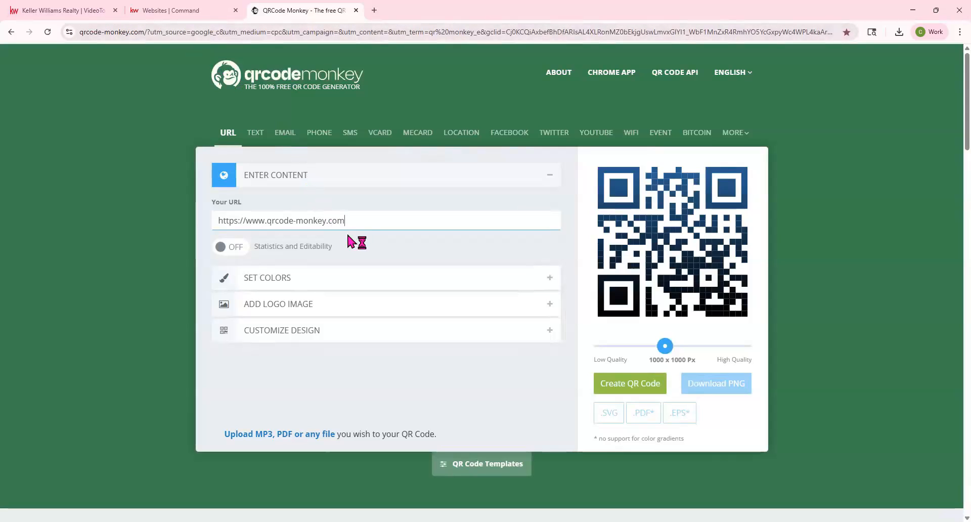
# Replace the QR code's URL with the copied App URL, generate the code and download it as a PNG
pyautogui.moveTo(356, 222); pyautogui.dragTo(212, 220)
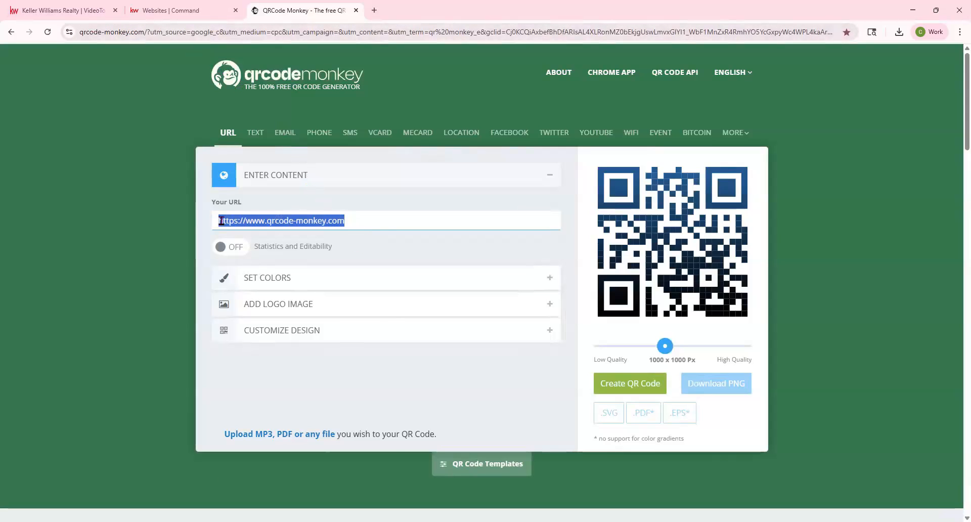
pyautogui.rightClick(219, 224)
pyautogui.click(263, 308)
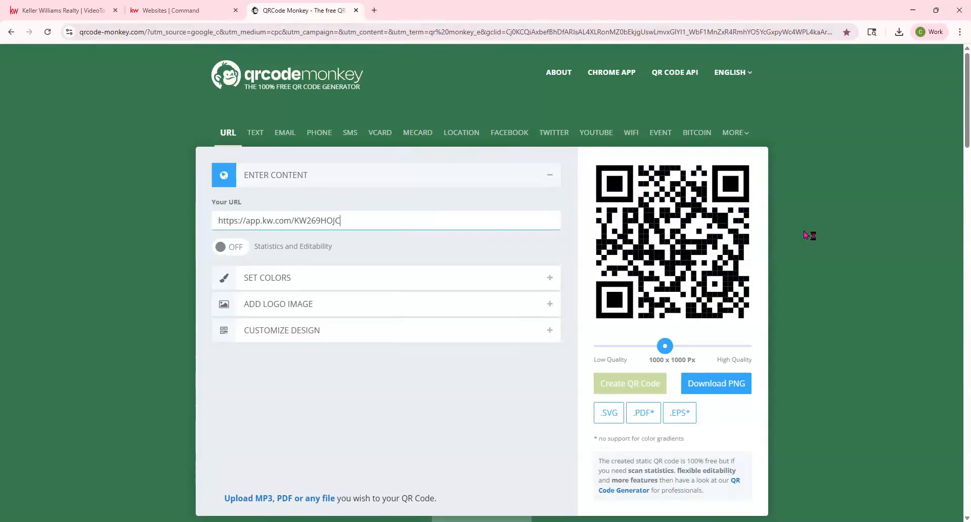
pyautogui.click(723, 385)
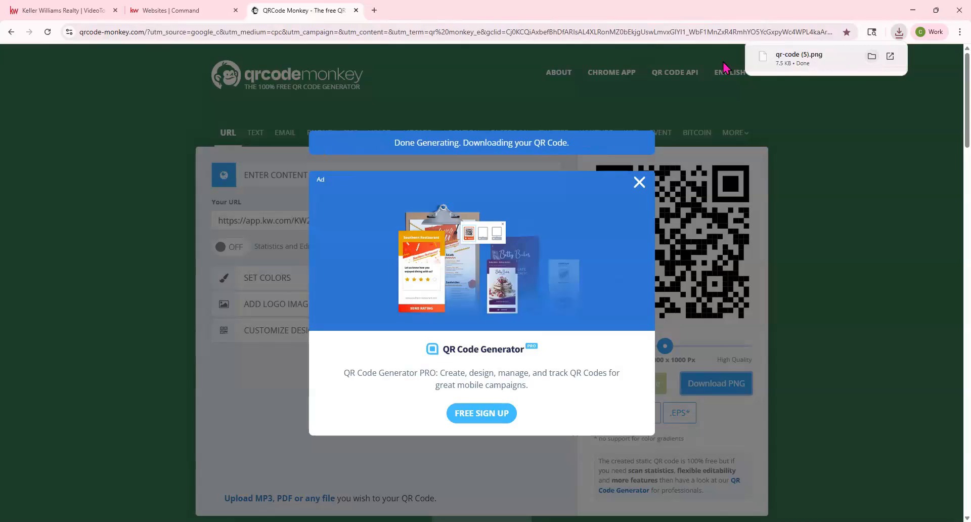
# Return to the VideoTour_02 design and show the personal image assets
pyautogui.click(161, 11)
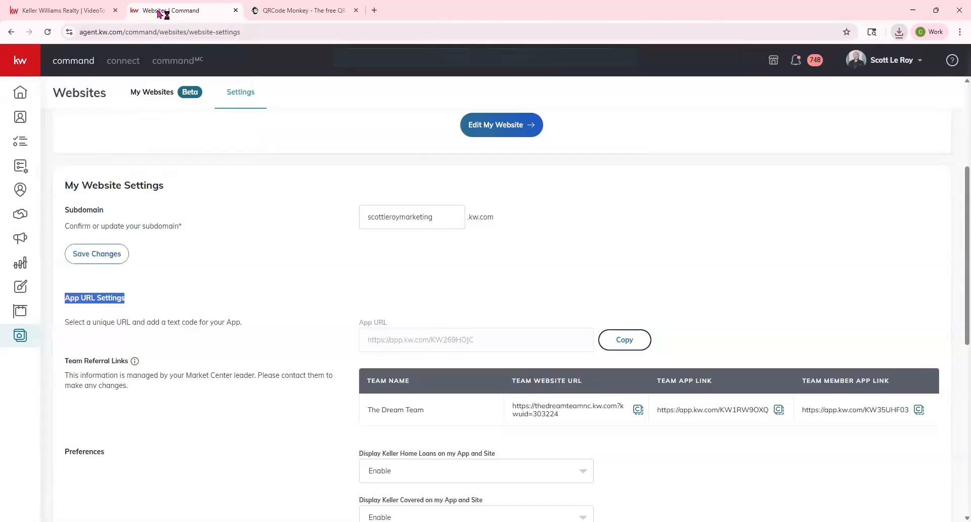
pyautogui.click(40, 12)
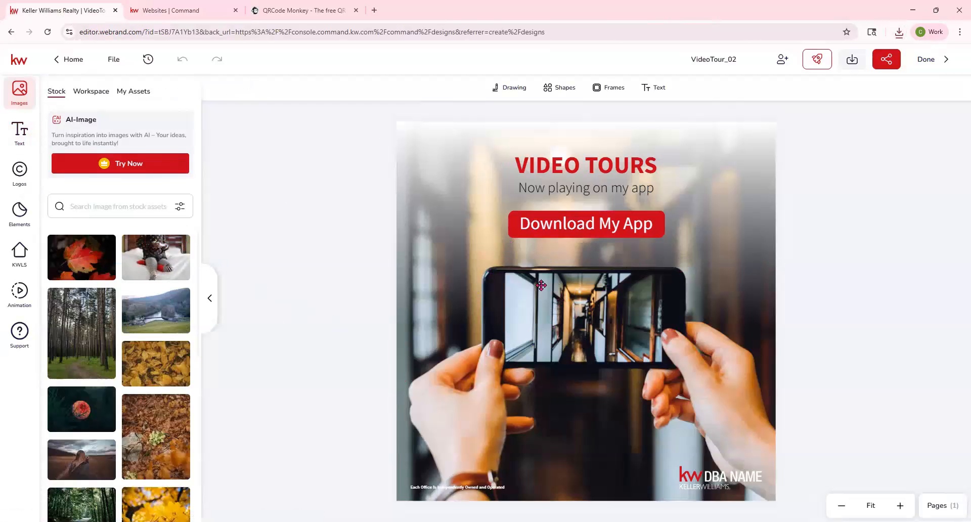
pyautogui.click(138, 92)
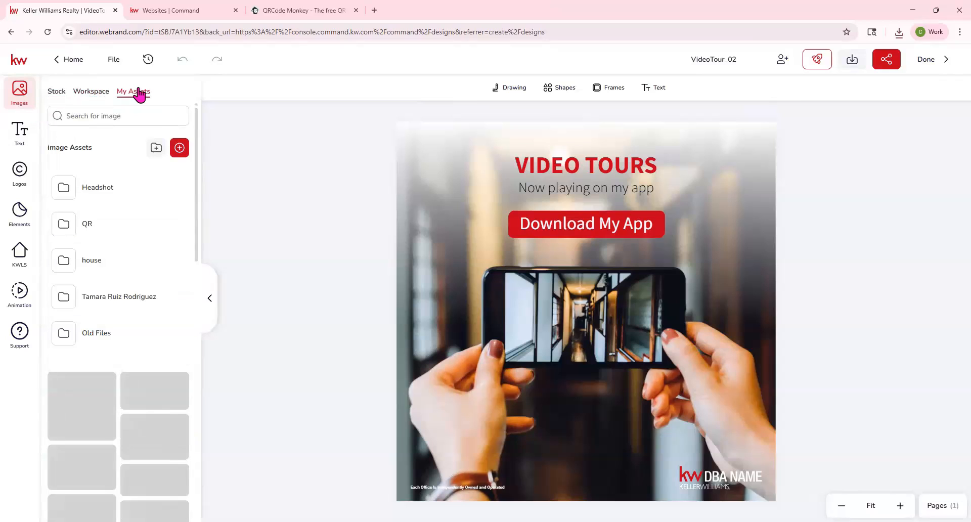
# Upload the QR code image qr-code (5).png from the Downloads folder to the image assets
pyautogui.click(181, 149)
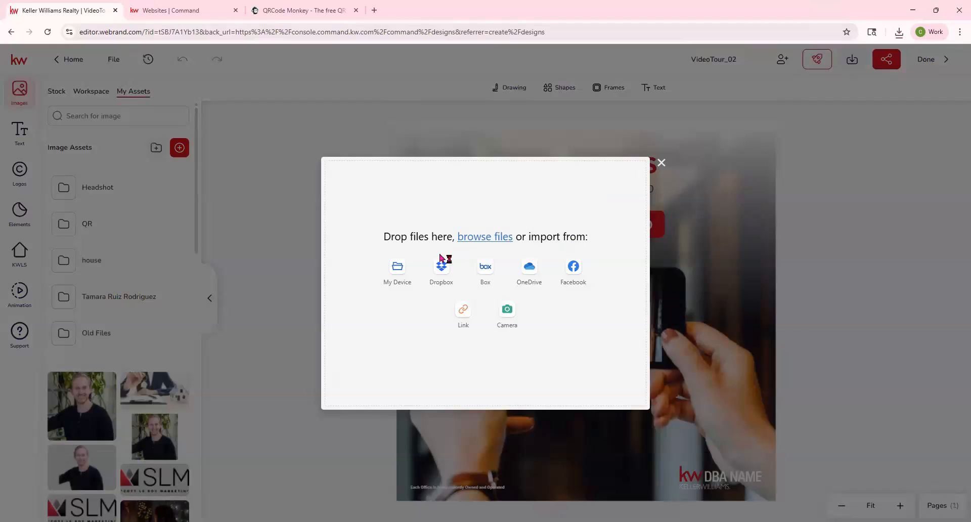
pyautogui.click(407, 272)
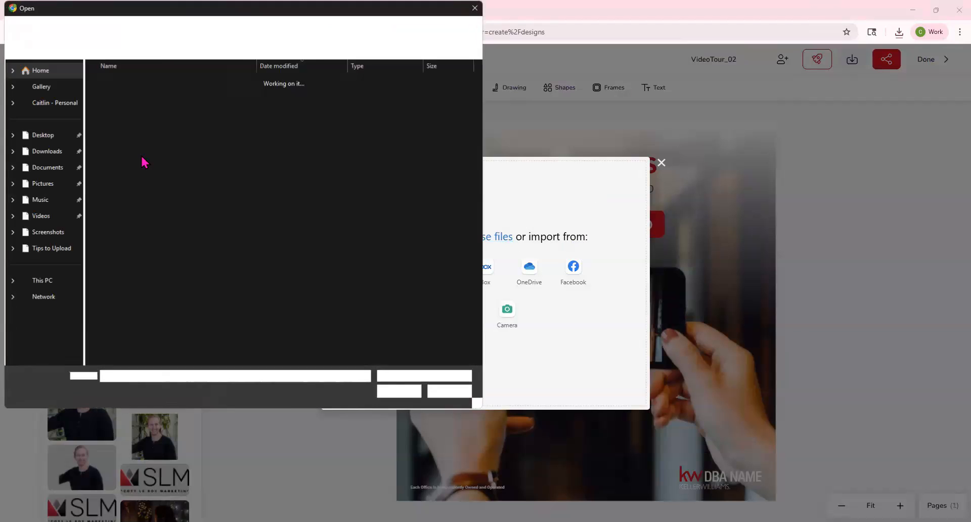
pyautogui.click(46, 150)
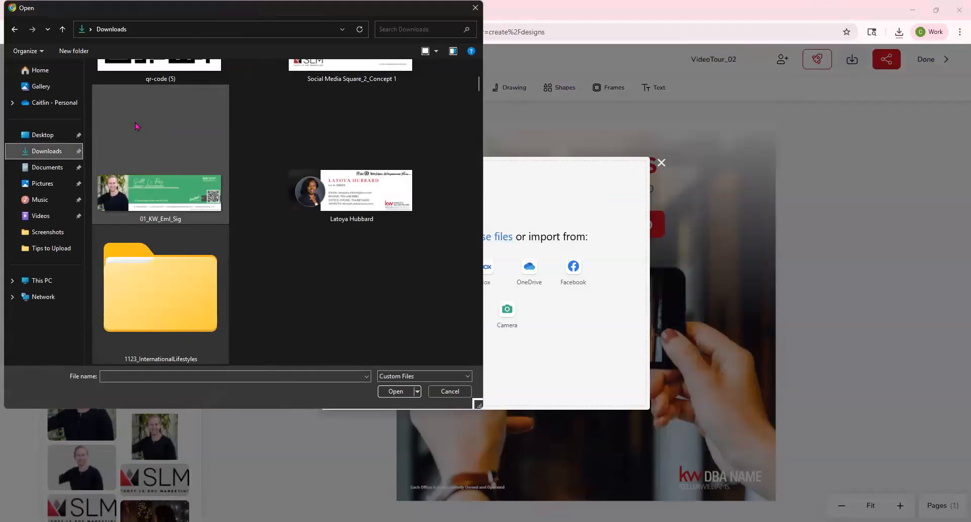
pyautogui.click(181, 133)
pyautogui.press('Return')
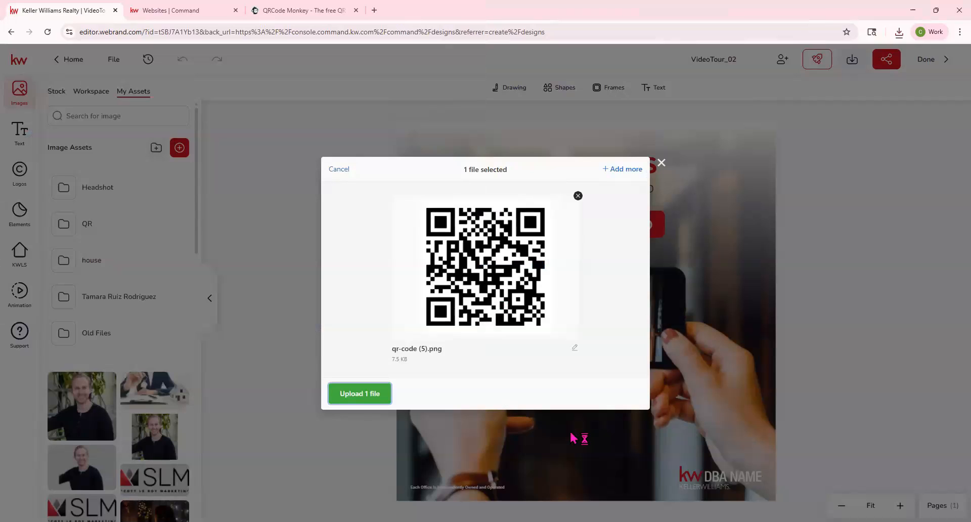
pyautogui.click(377, 394)
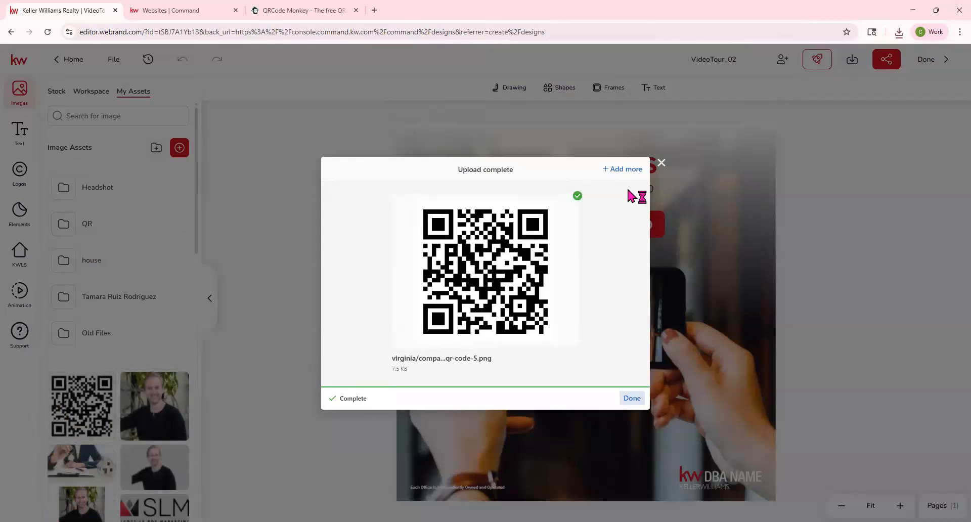
pyautogui.click(632, 398)
# Add the uploaded QR code to the design, shrink it and centre it below the phone
pyautogui.moveTo(91, 397)
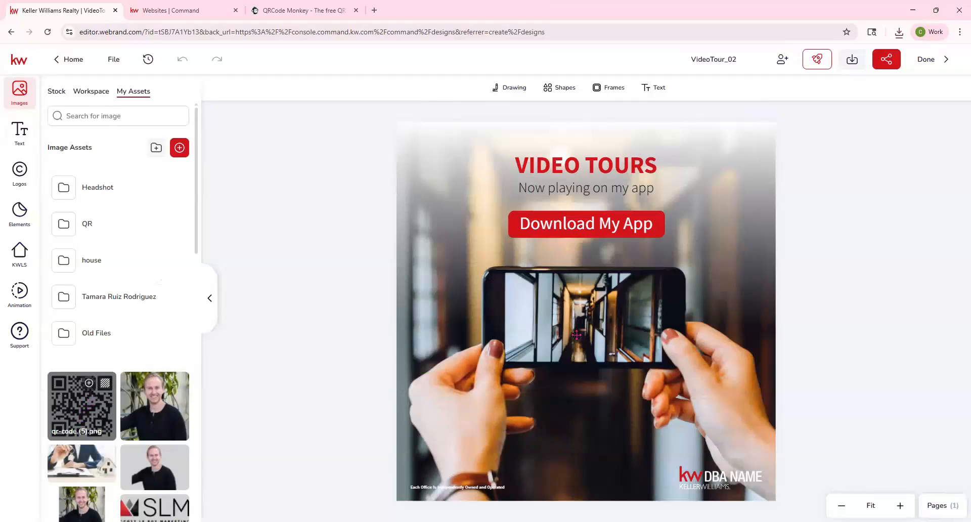
pyautogui.click(81, 414)
pyautogui.moveTo(468, 193); pyautogui.dragTo(659, 374)
pyautogui.moveTo(693, 425); pyautogui.dragTo(584, 421)
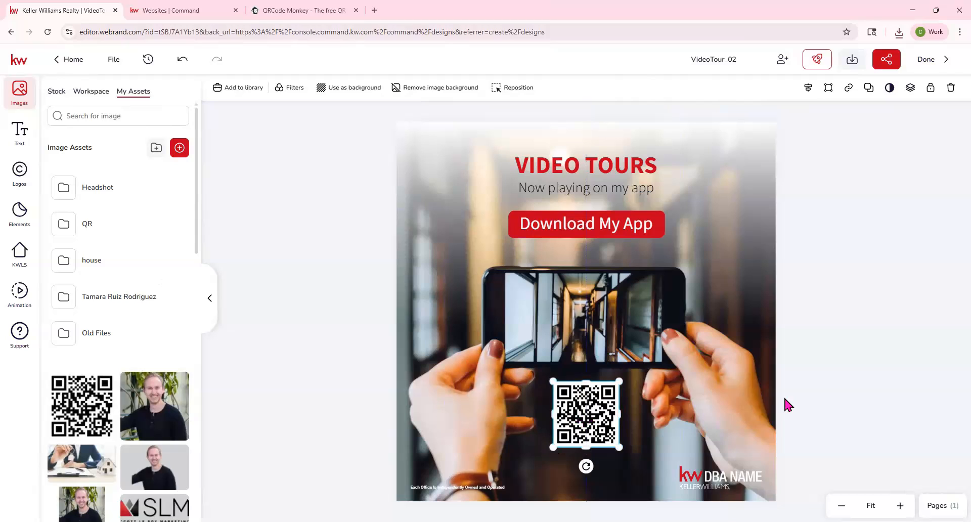
# Leave the Download My App text unedited and move the QR code onto the middle of the phone's screen
pyautogui.click(552, 223)
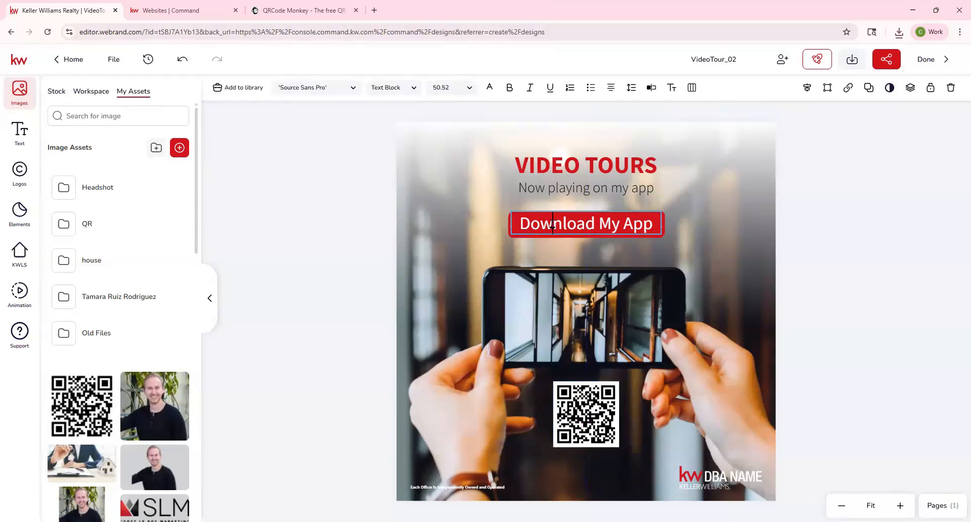
pyautogui.click(652, 228)
pyautogui.press('Escape')
pyautogui.moveTo(587, 412); pyautogui.dragTo(590, 322)
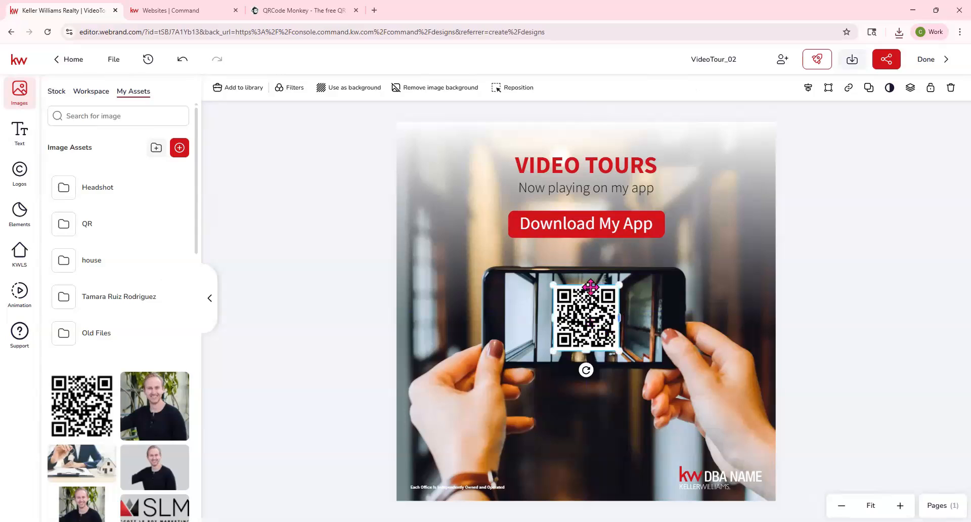
# Replace the placeholder KW DBA Name logo with the white SLM logo from the personal logo assets
pyautogui.click(733, 478)
pyautogui.click(715, 477)
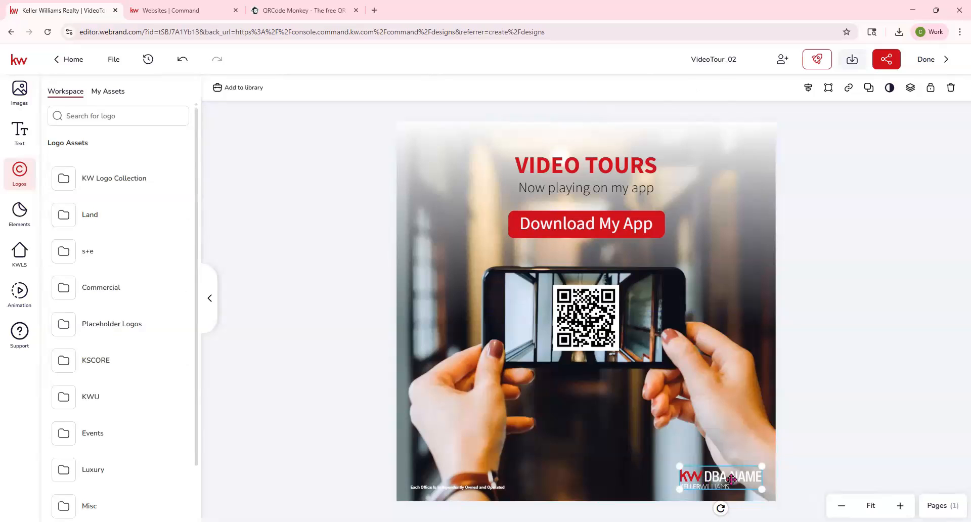
pyautogui.click(123, 91)
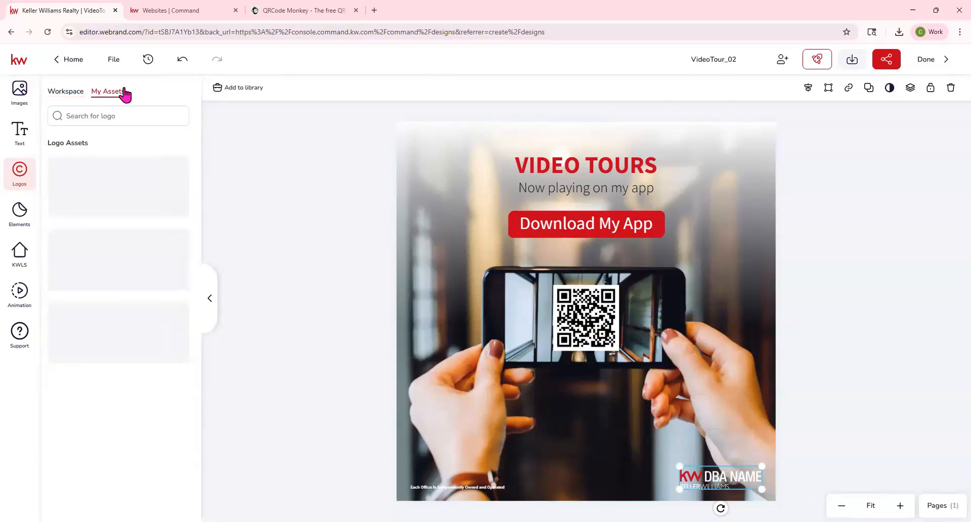
pyautogui.scroll(-10, 123, 312)
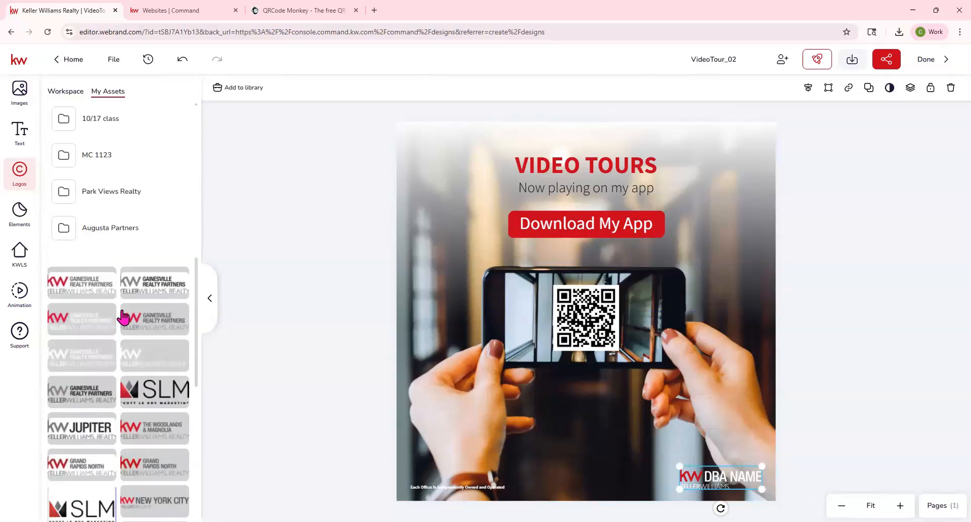
pyautogui.moveTo(177, 418)
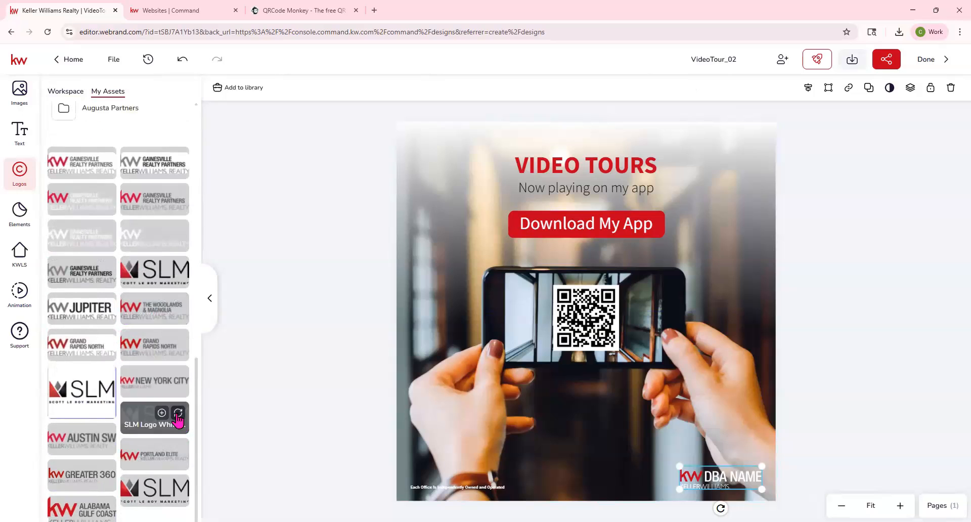
pyautogui.click(177, 413)
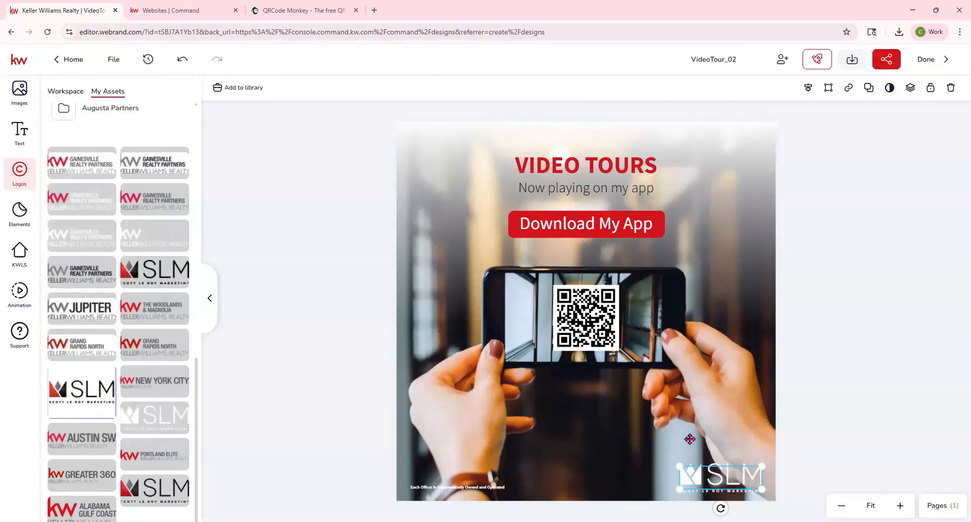
pyautogui.click(793, 468)
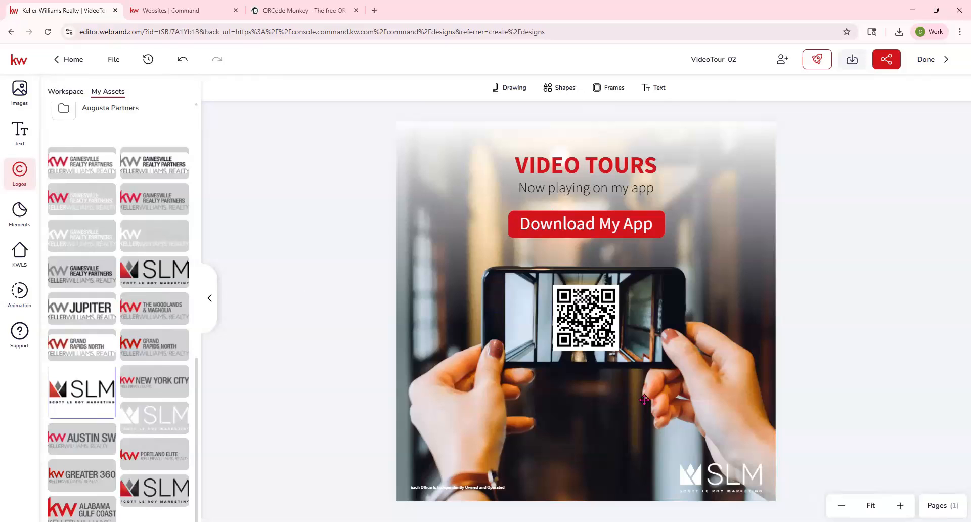
# Download all pages of the design as JPEG and finish editing to return to the designs console
pyautogui.click(852, 59)
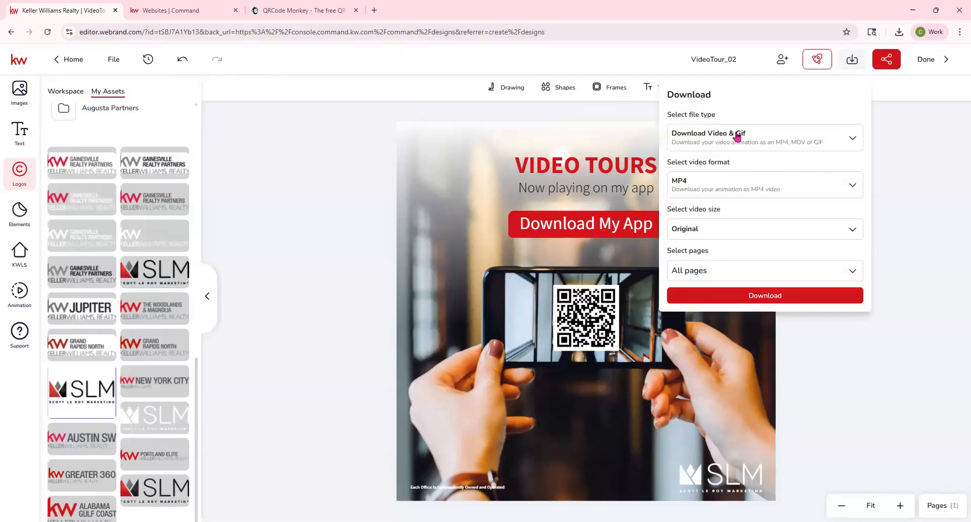
pyautogui.click(763, 143)
pyautogui.click(711, 172)
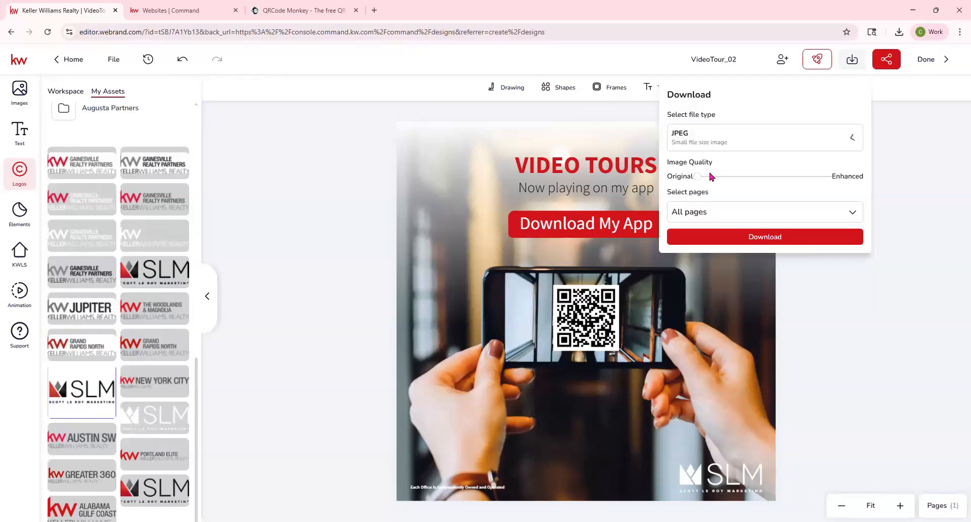
pyautogui.click(762, 238)
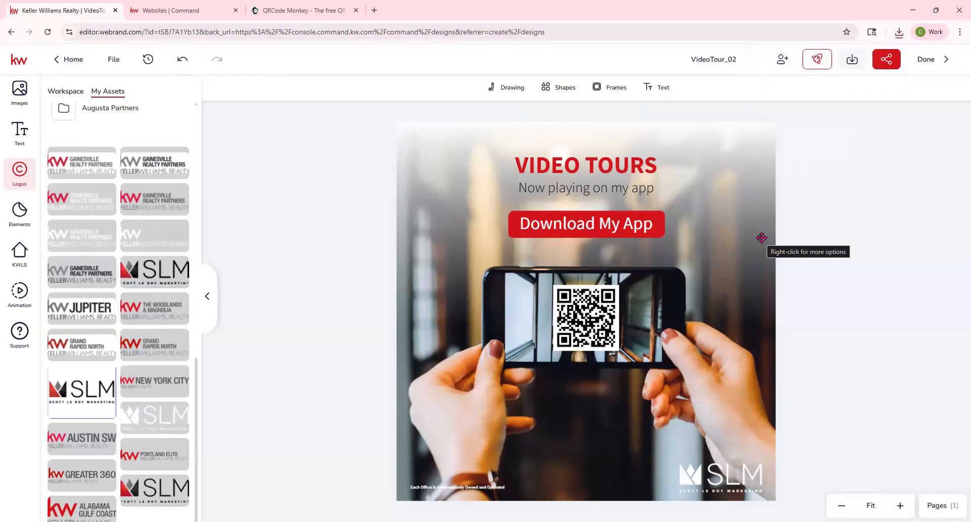
pyautogui.click(944, 69)
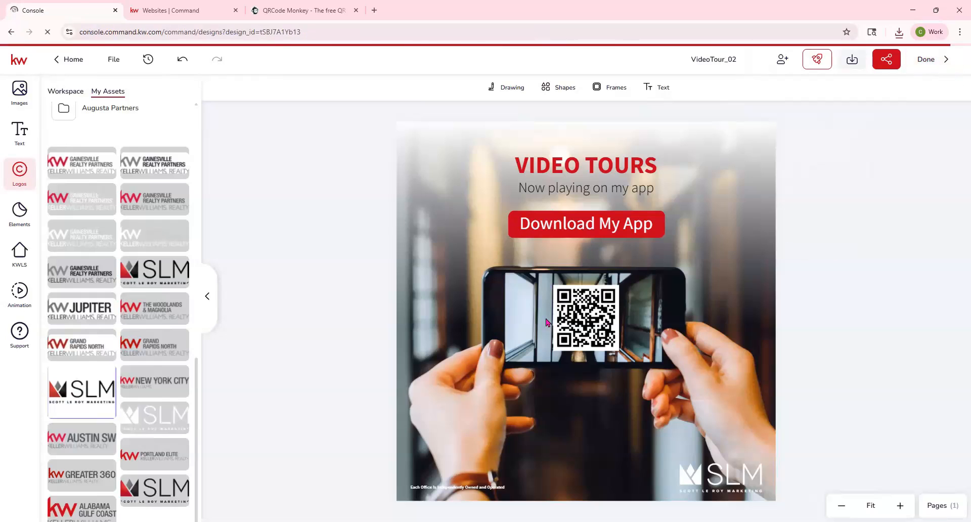